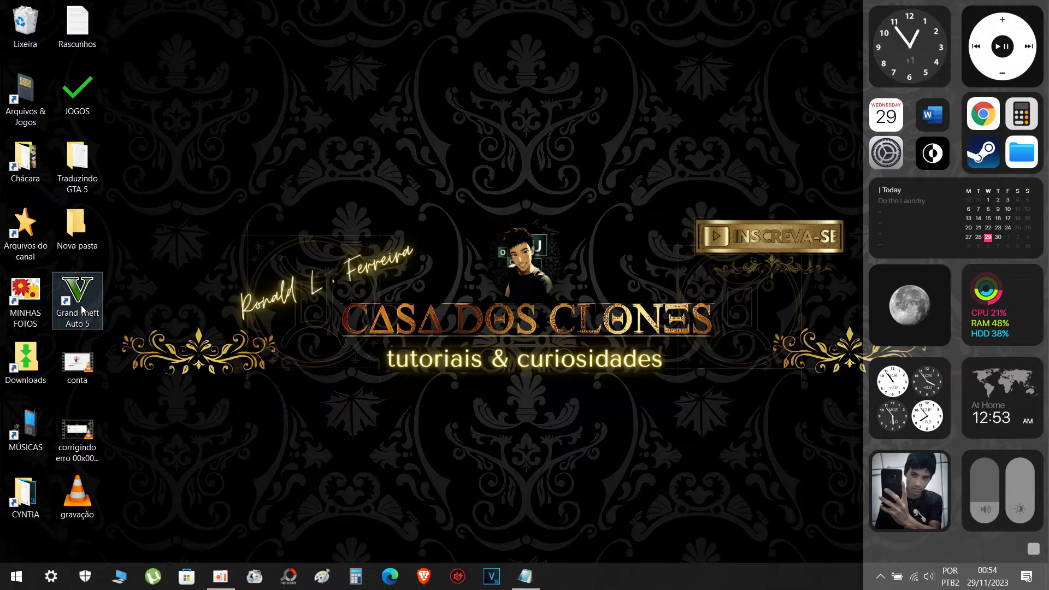
Open the folder containing the game that the Grand Theft Auto 5 desktop shortcut points to
{"action": "left_click", "coordinate": [82, 303]}
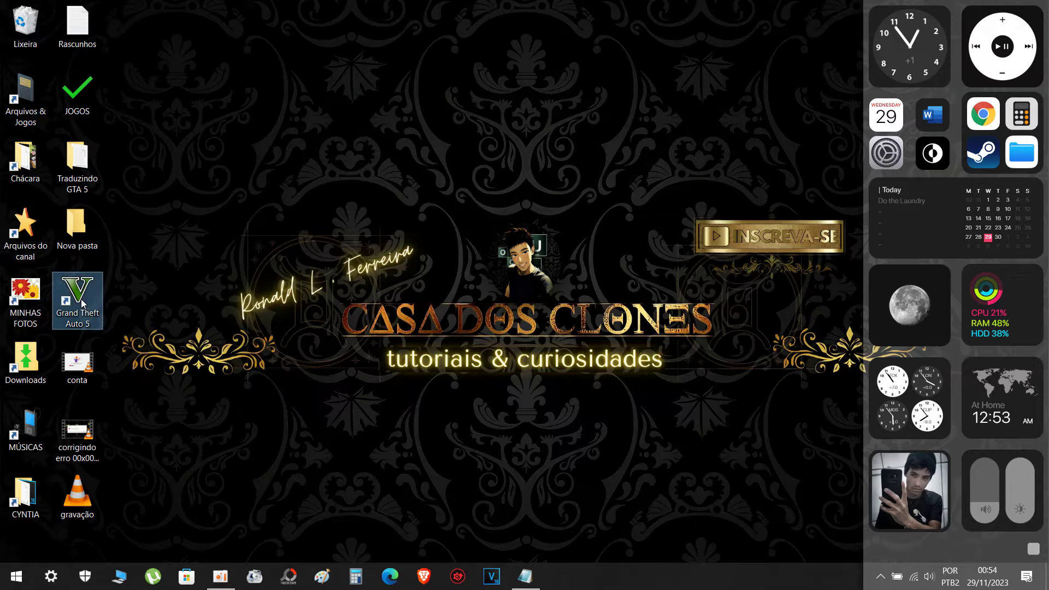
{"action": "right_click", "coordinate": [76, 296]}
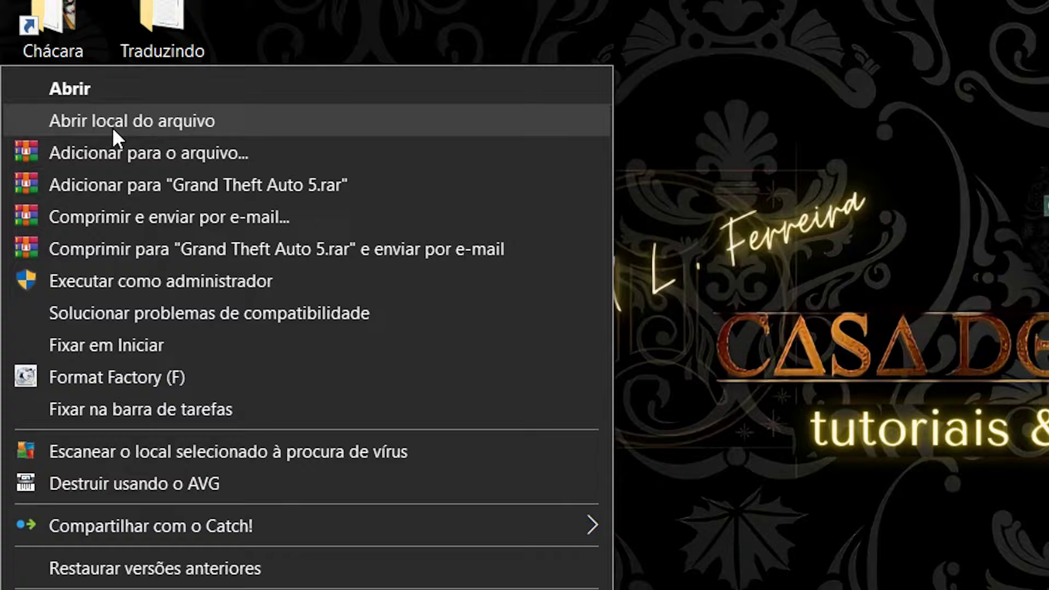
{"action": "left_click", "coordinate": [176, 134]}
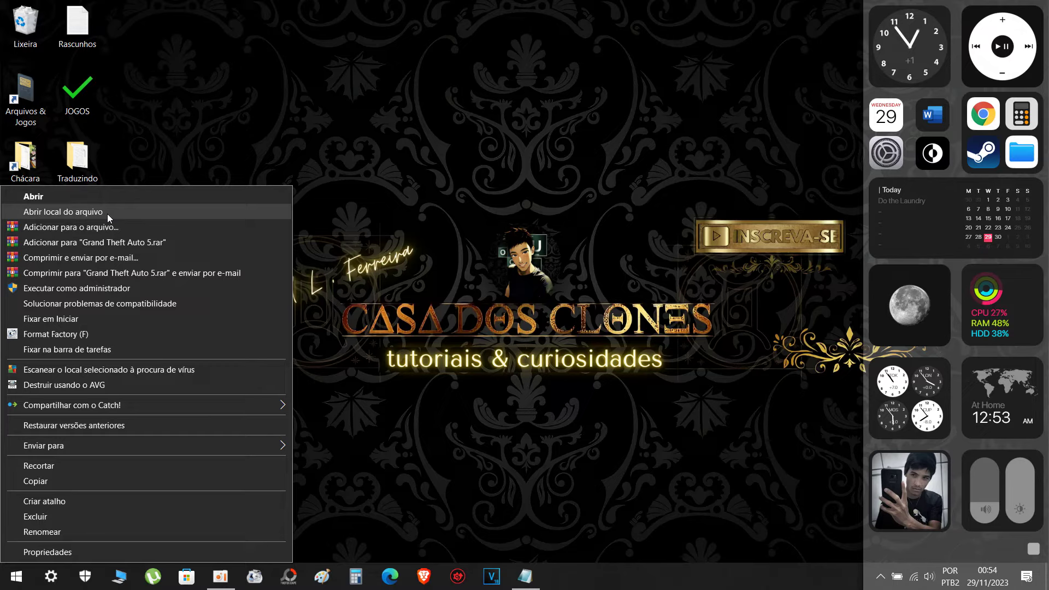
{"action": "left_click", "coordinate": [92, 262]}
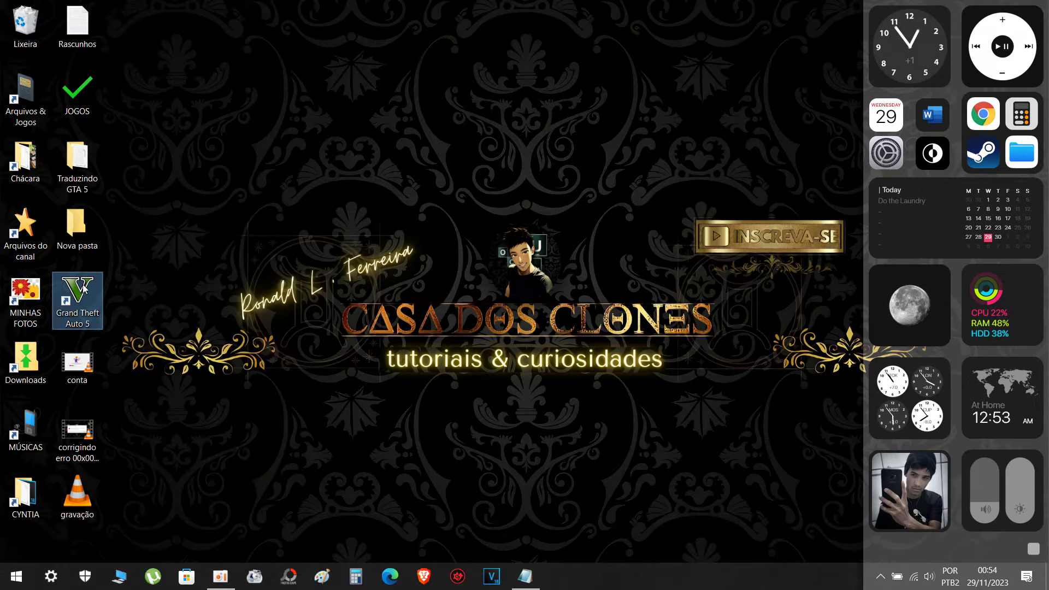
{"action": "right_click", "coordinate": [82, 287]}
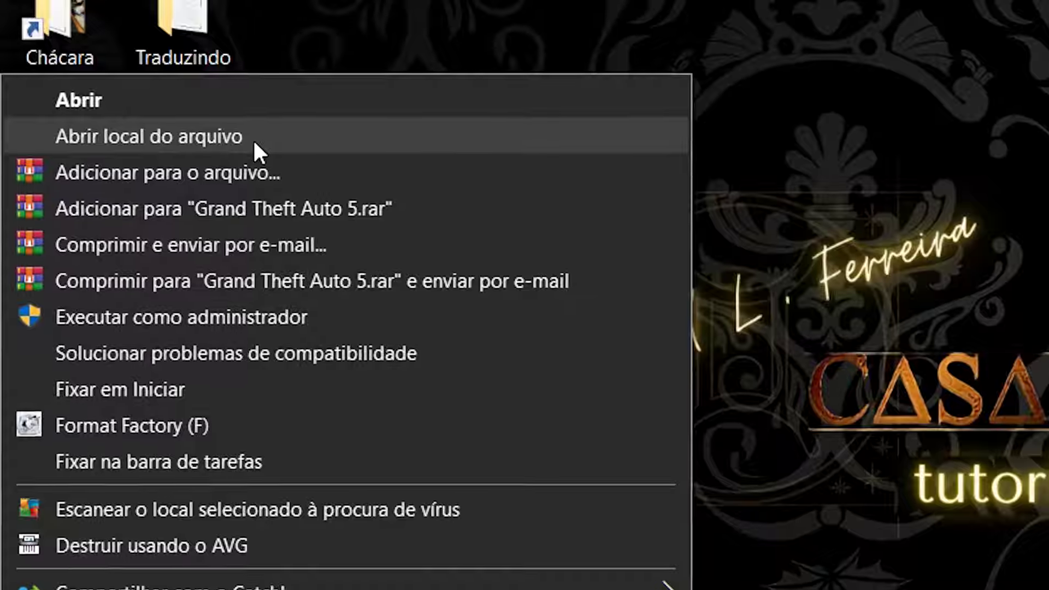
{"action": "left_click", "coordinate": [235, 130]}
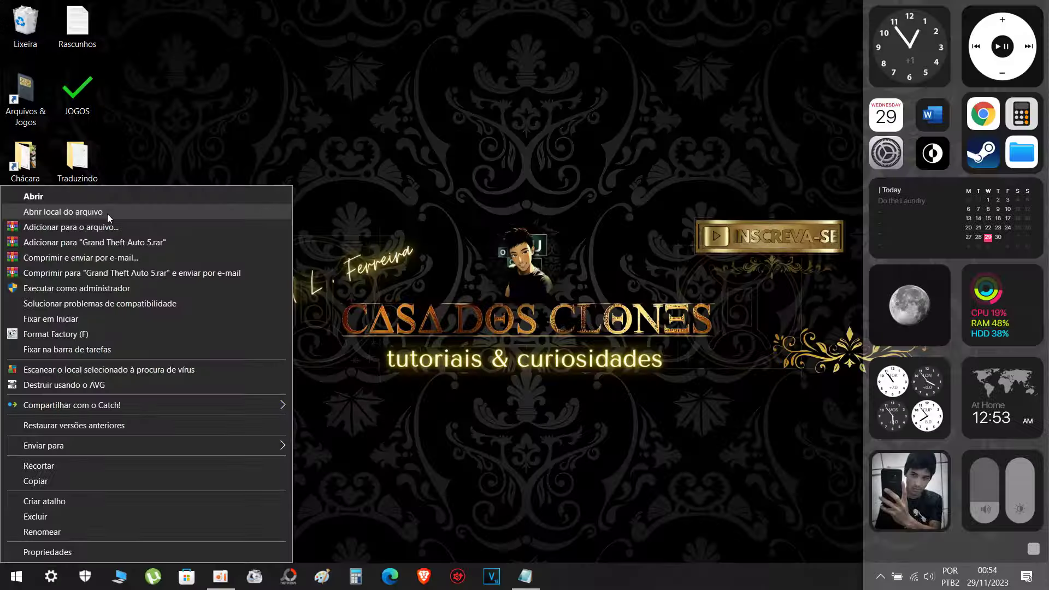
{"action": "left_click", "coordinate": [64, 214]}
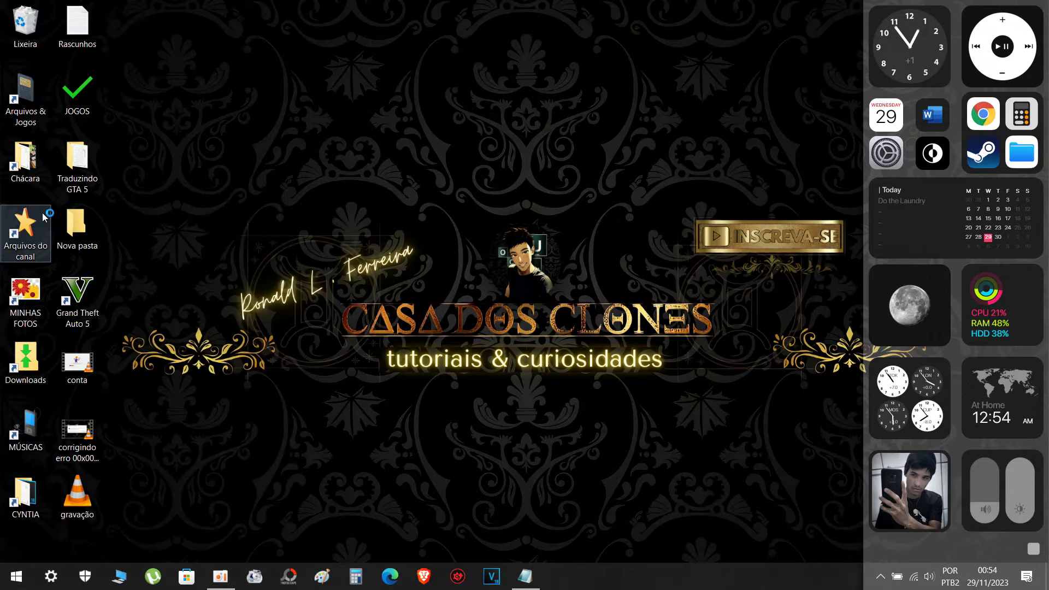
{"action": "left_click", "coordinate": [803, 248]}
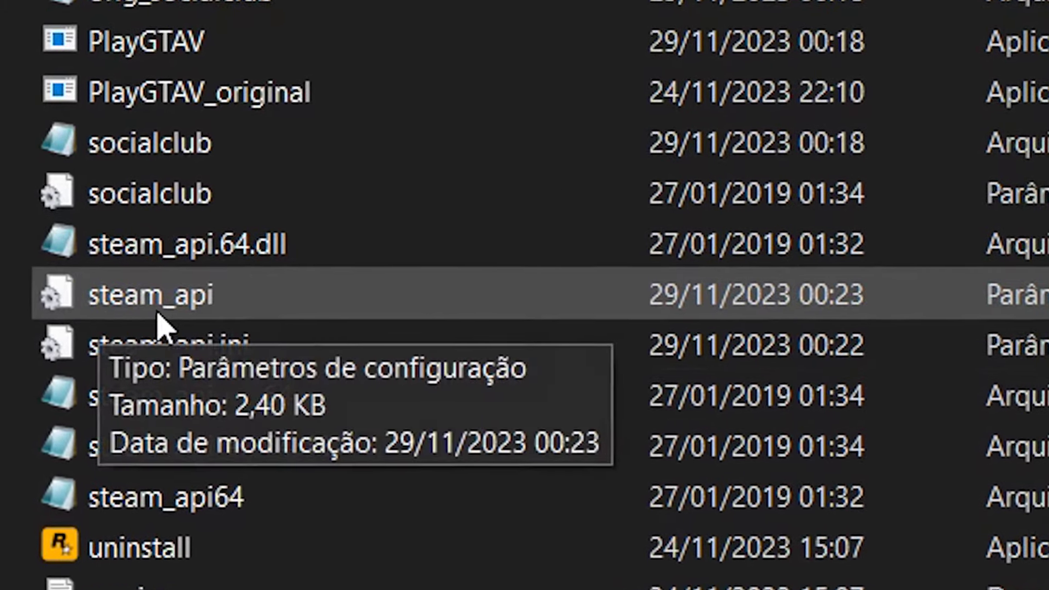
Check the Language entry at the end of the steam_api configuration file, and close the file and its folder
{"action": "double_click", "coordinate": [219, 300]}
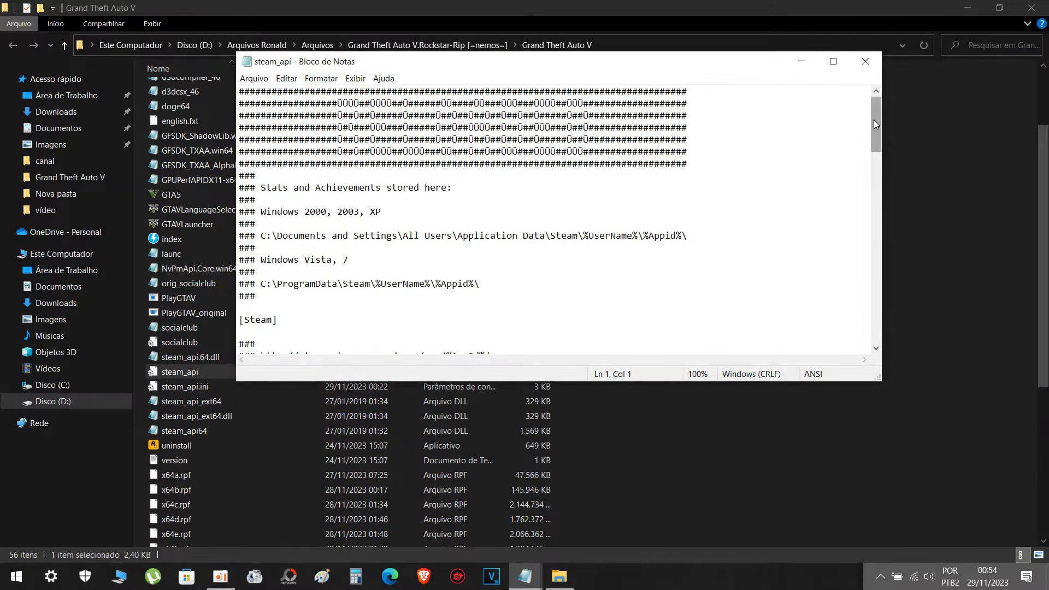
{"action": "left_click_drag", "start_coordinate": [873, 120], "coordinate": [852, 328]}
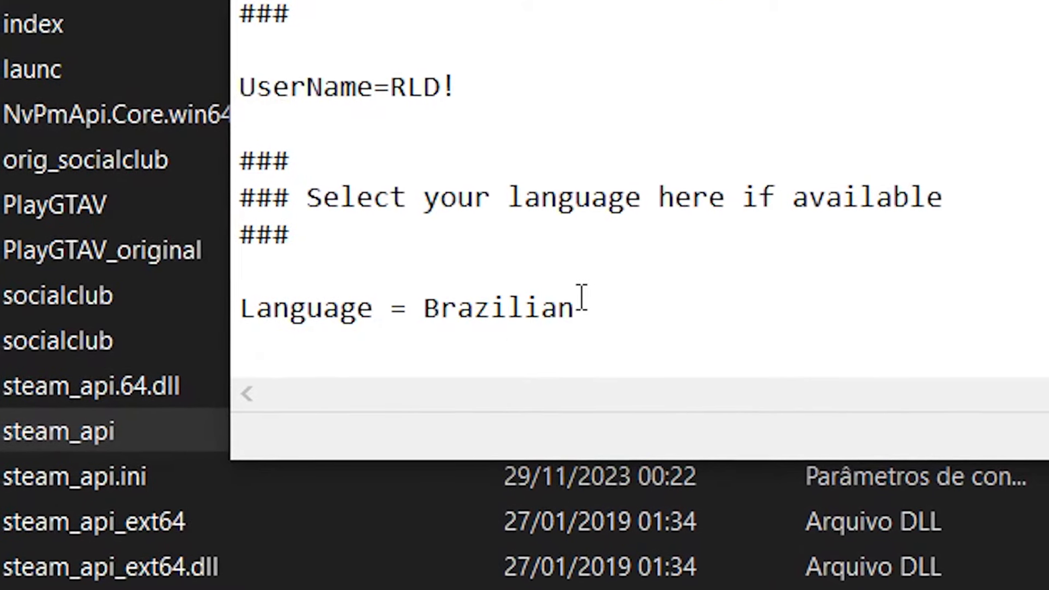
{"action": "left_click_drag", "start_coordinate": [580, 308], "coordinate": [423, 307]}
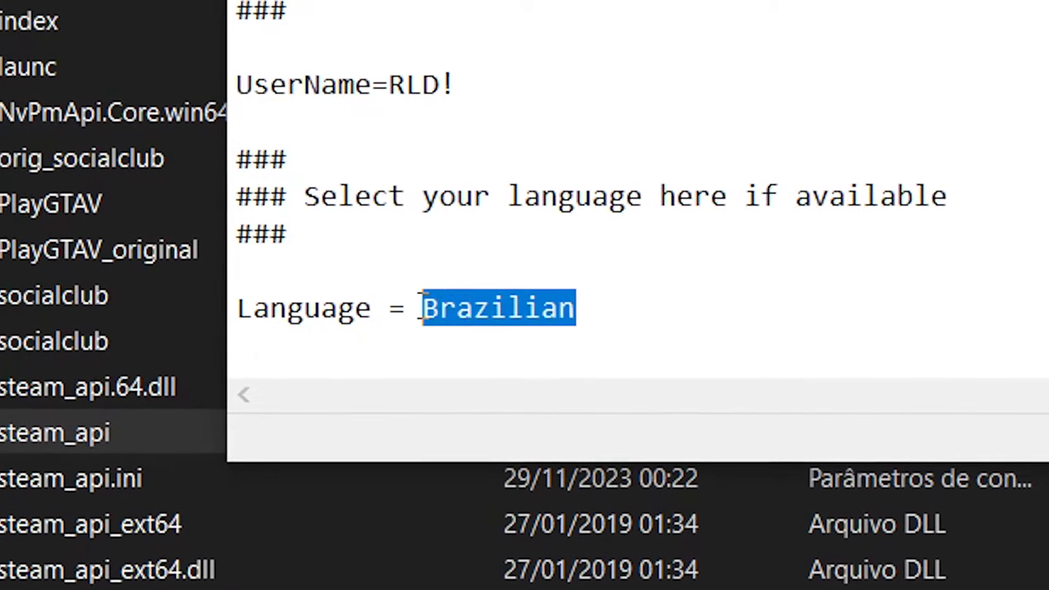
{"action": "left_click", "coordinate": [404, 320]}
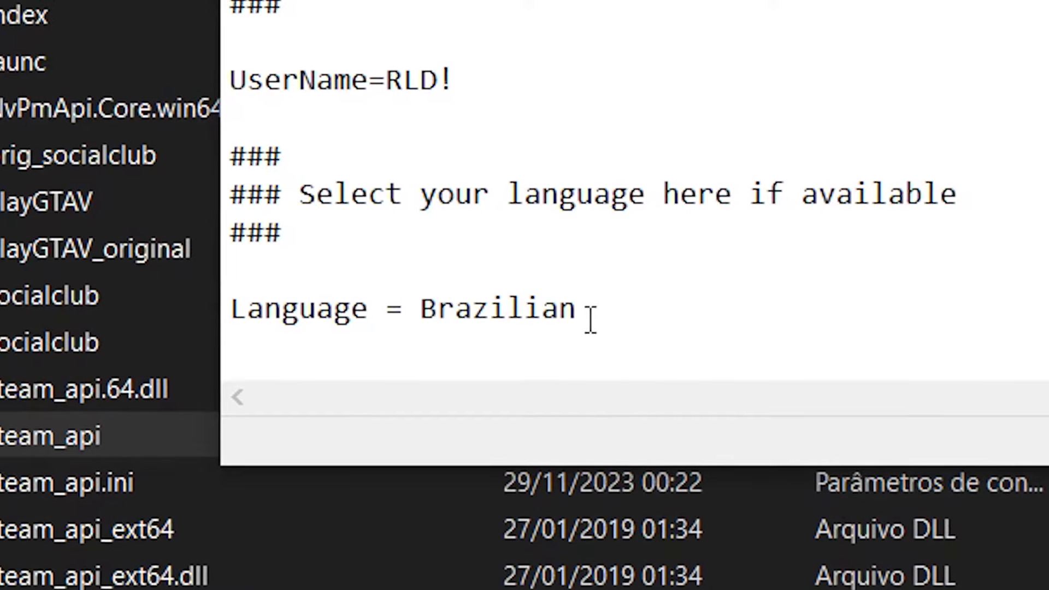
{"action": "left_click_drag", "start_coordinate": [582, 314], "coordinate": [417, 321]}
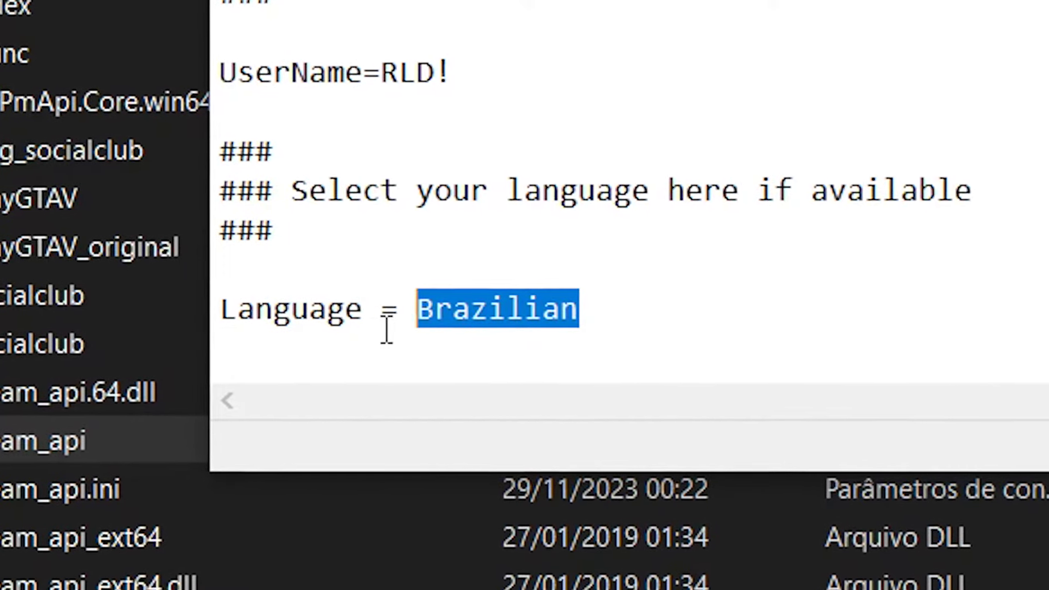
{"action": "left_click", "coordinate": [577, 329]}
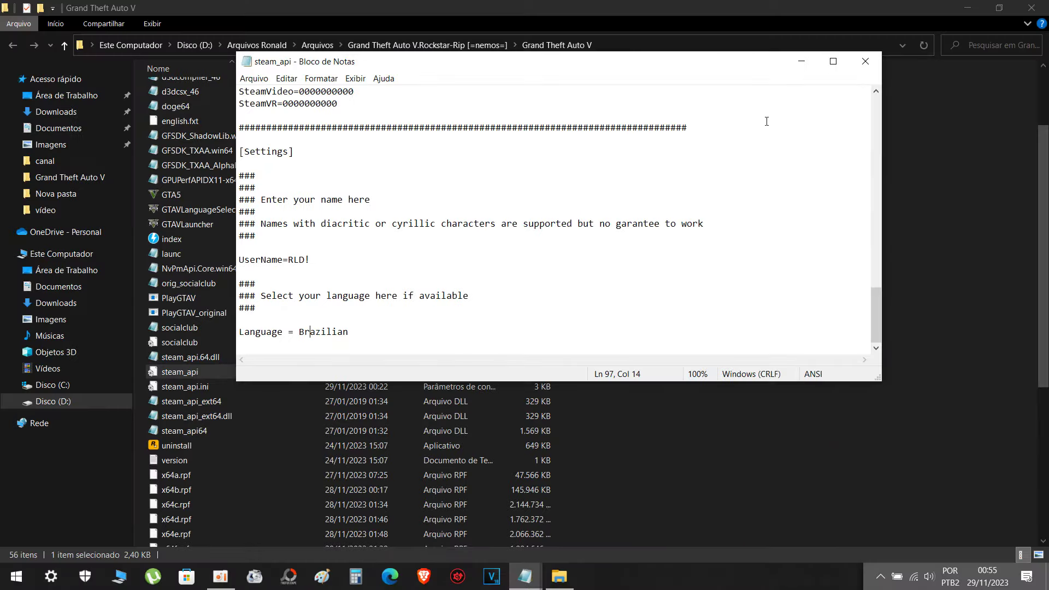
{"action": "left_click", "coordinate": [865, 64]}
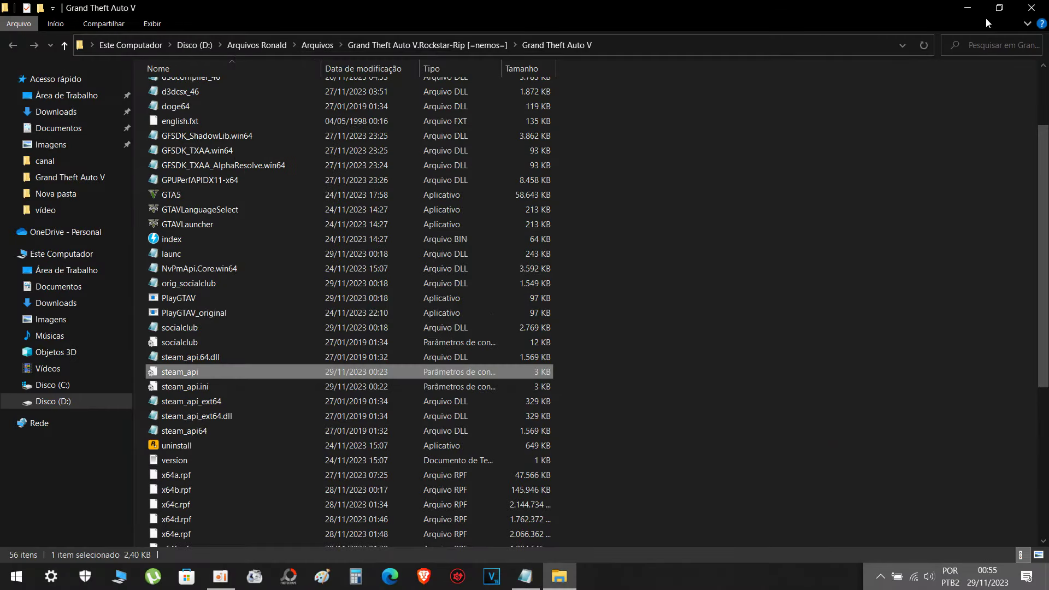
{"action": "left_click", "coordinate": [1029, 5]}
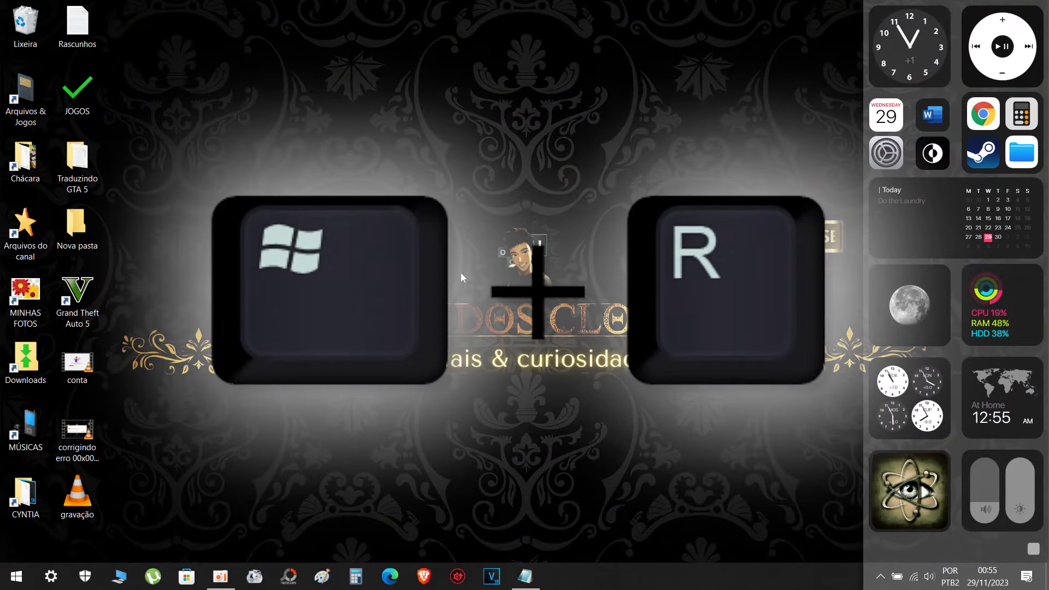
Launch the Registry Editor by running the regedit command
{"action": "key", "text": "super+r"}
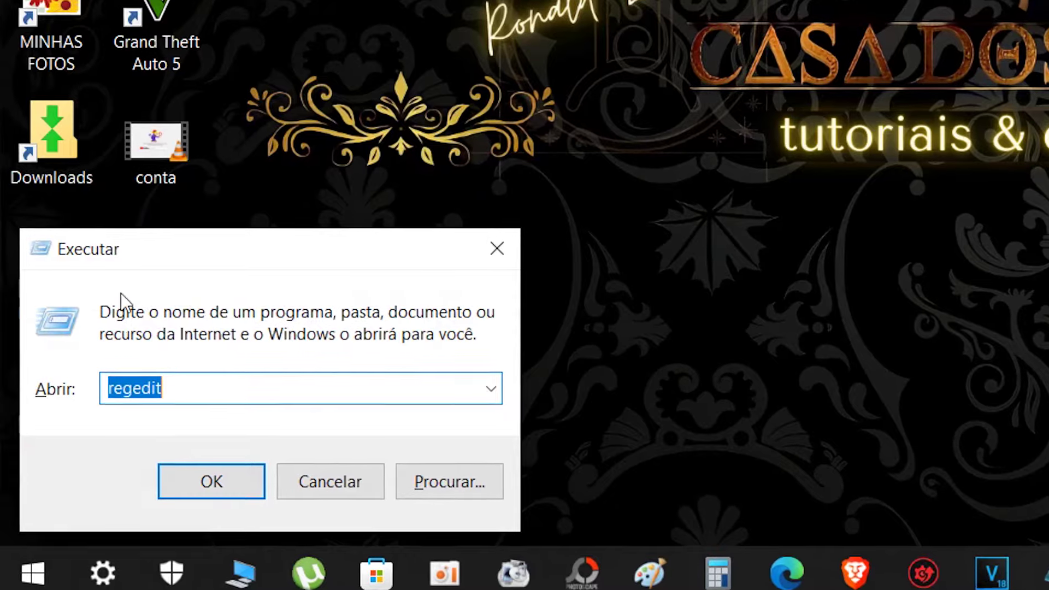
{"action": "left_click", "coordinate": [190, 389]}
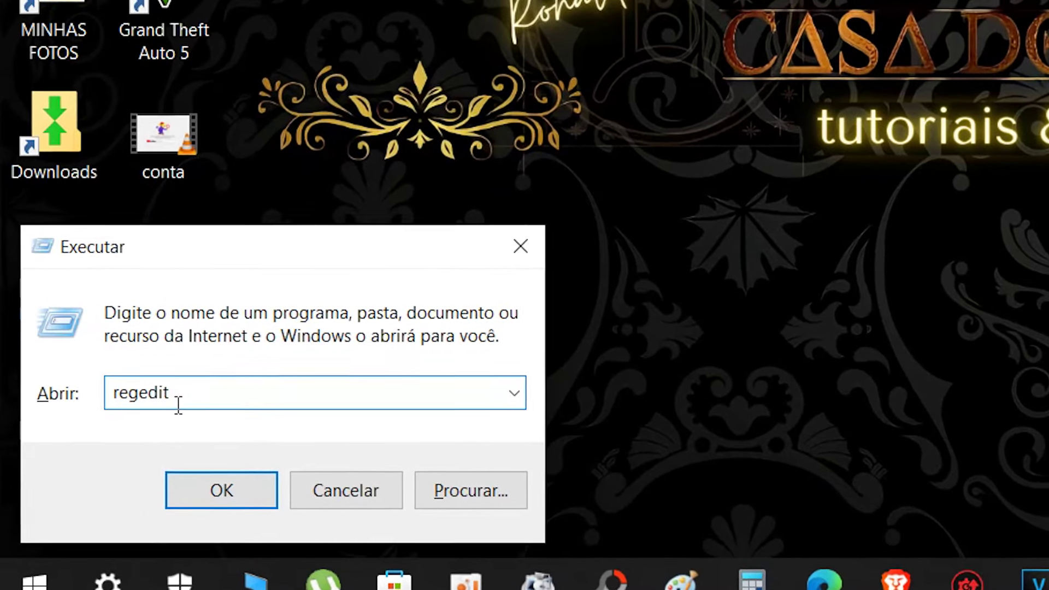
{"action": "key", "text": "Return"}
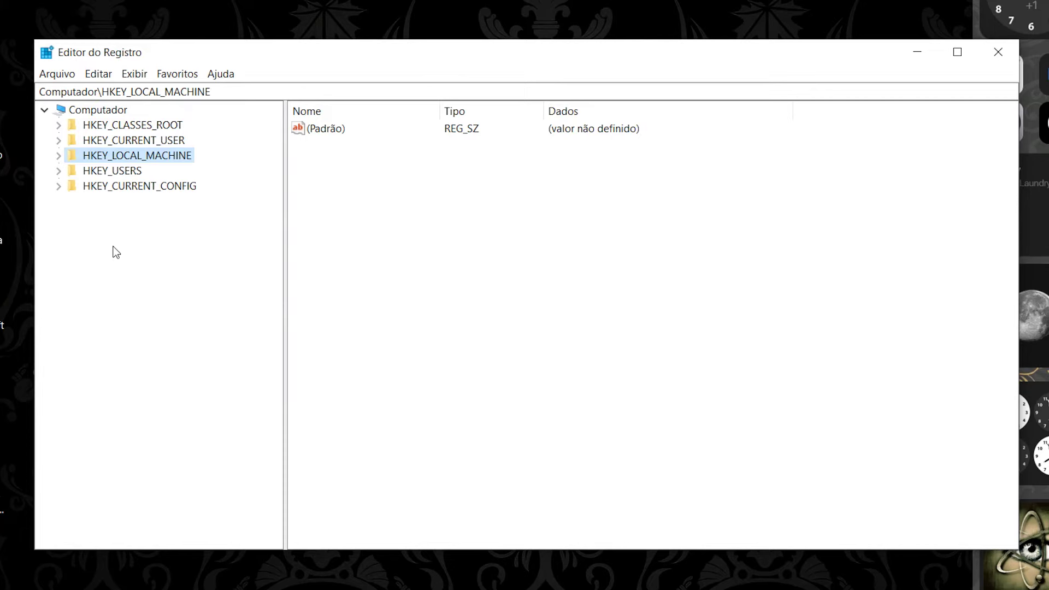
Copy the full Grand Theft Auto V registry path from the "comando regedit" note and minimize the note
{"action": "key", "text": "alt+Tab"}
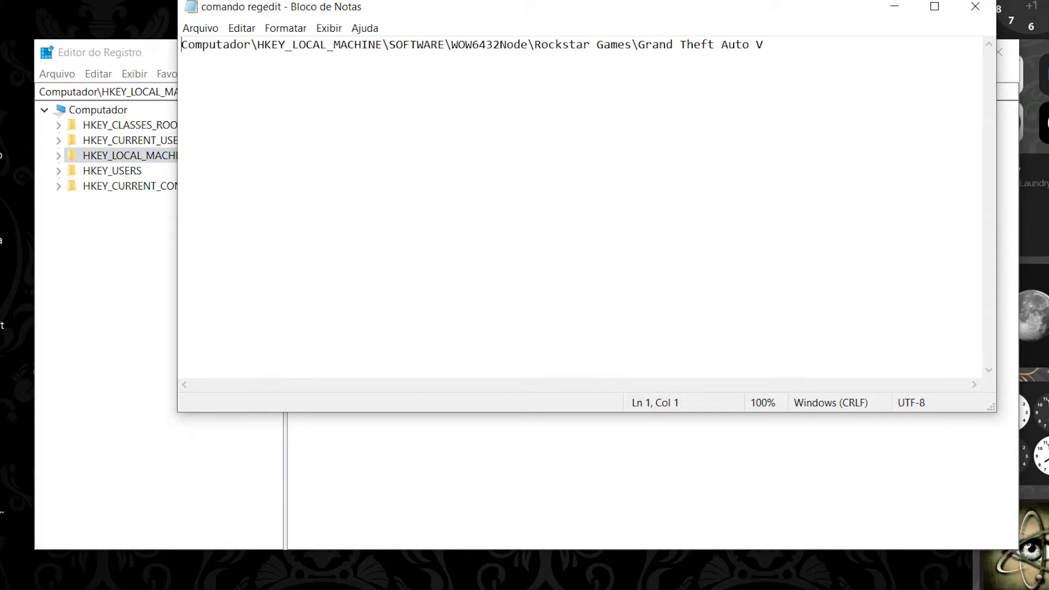
{"action": "left_click_drag", "start_coordinate": [765, 45], "coordinate": [147, 51]}
{"action": "key", "text": "super+c"}
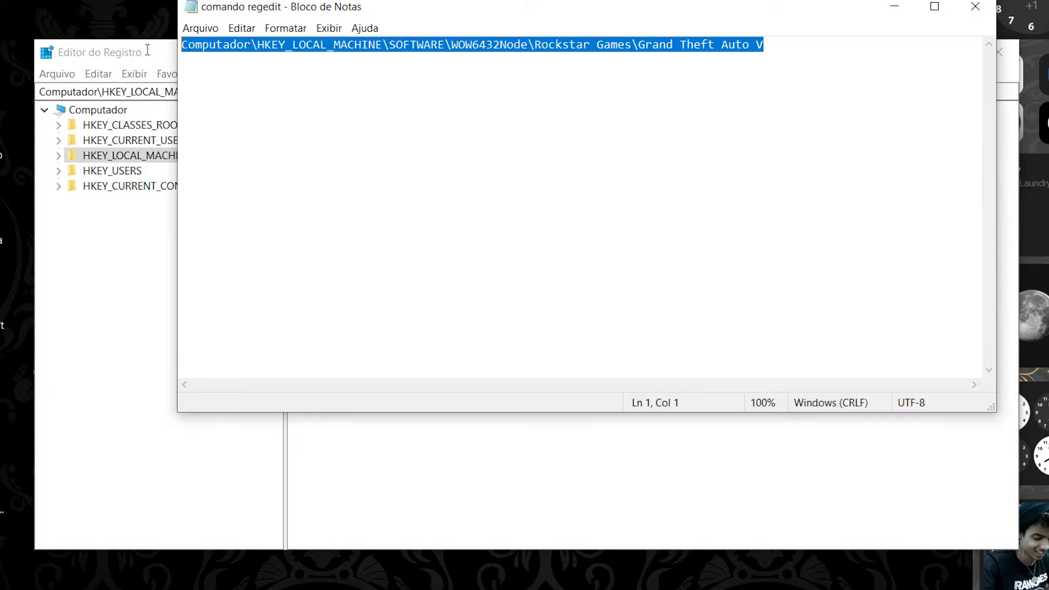
{"action": "right_click", "coordinate": [454, 46]}
{"action": "left_click", "coordinate": [293, 92]}
{"action": "left_click", "coordinate": [889, 7]}
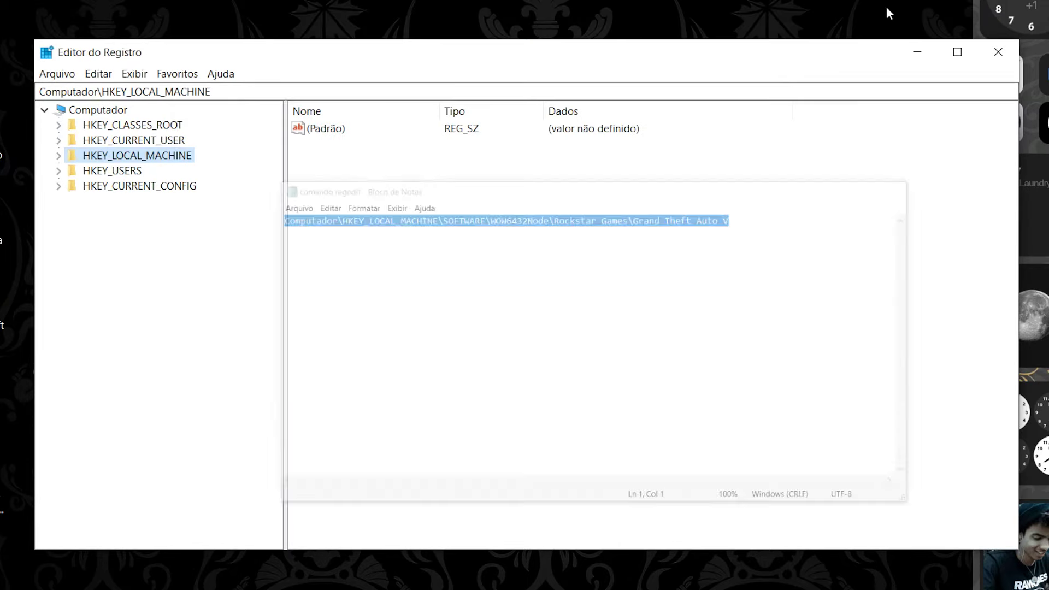
Go to the registry key Computador\HKEY_LOCAL_MACHINE\SOFTWARE\WOW6432Node\Rockstar Games\Grand Theft Auto V using the copied path
{"action": "left_click", "coordinate": [312, 91]}
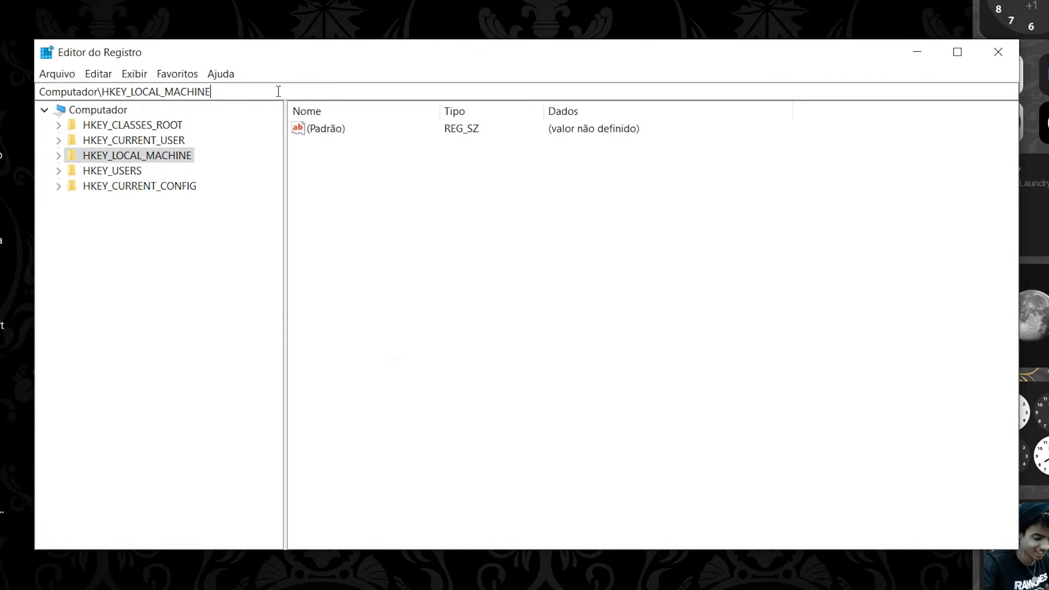
{"action": "double_click", "coordinate": [225, 91]}
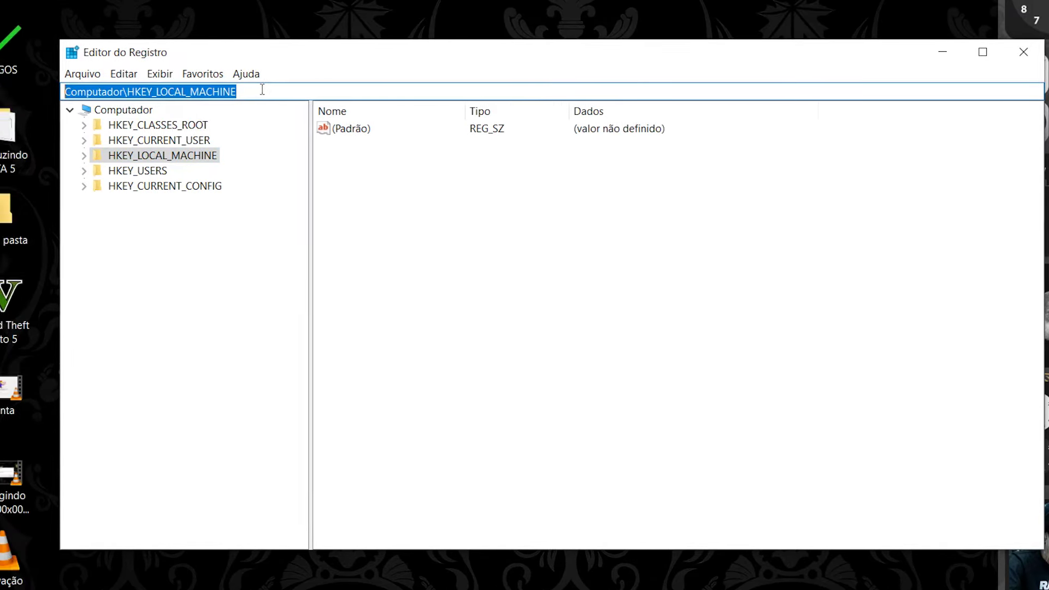
{"action": "right_click", "coordinate": [235, 91]}
{"action": "left_click", "coordinate": [118, 154]}
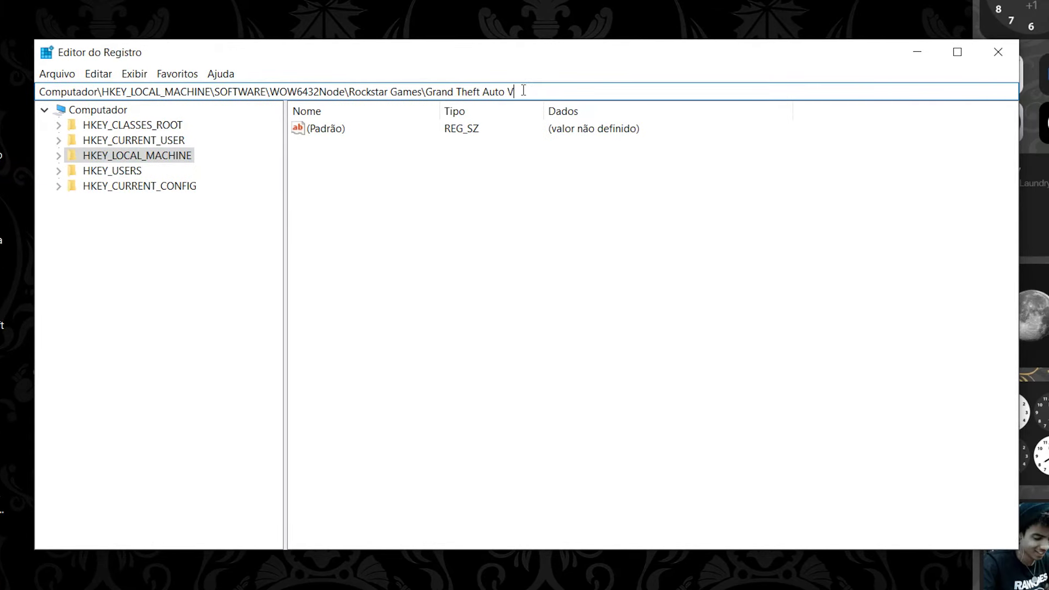
{"action": "key", "text": "Return"}
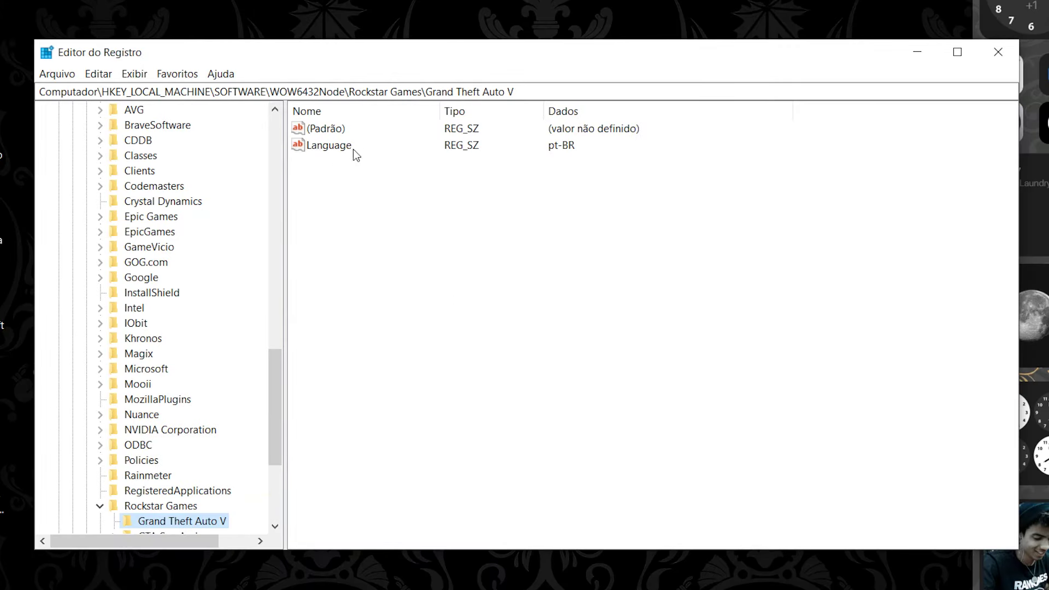
Try to add a new string value named Language to the Grand Theft Auto V key
{"action": "right_click", "coordinate": [346, 202]}
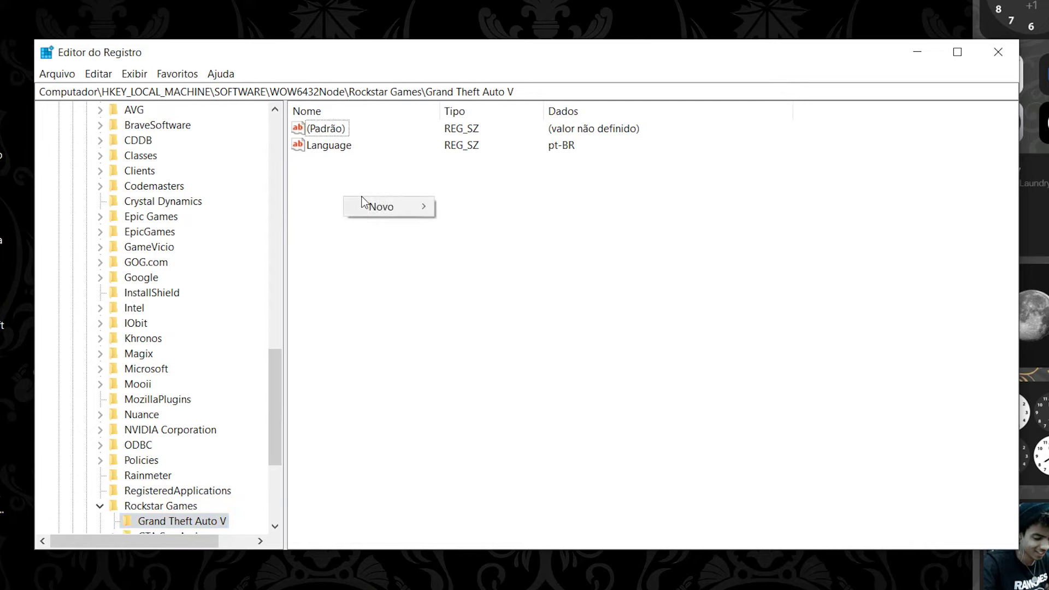
{"action": "mouse_move", "coordinate": [367, 207]}
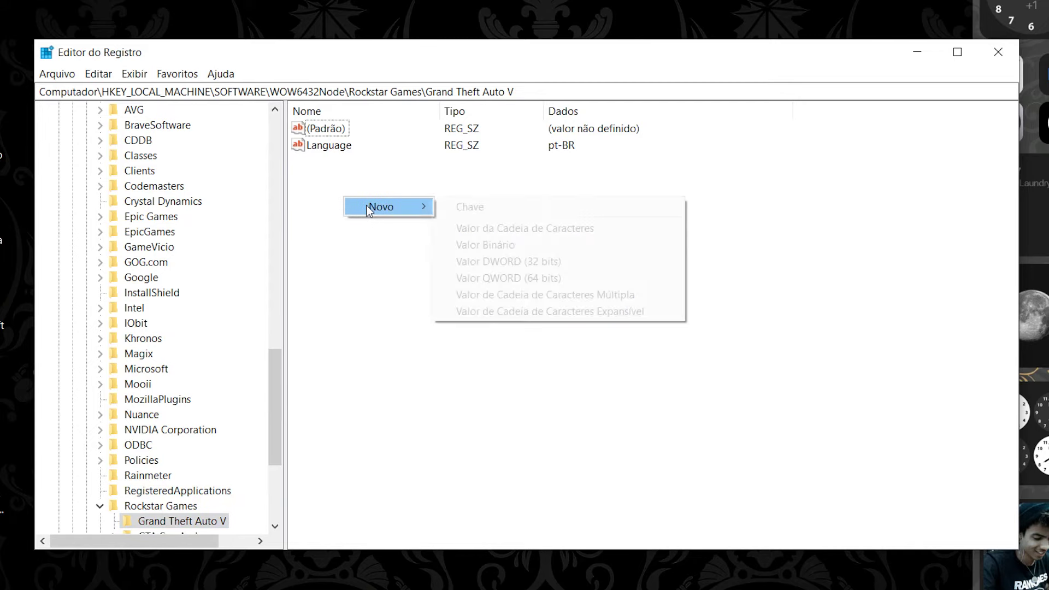
{"action": "left_click", "coordinate": [484, 228]}
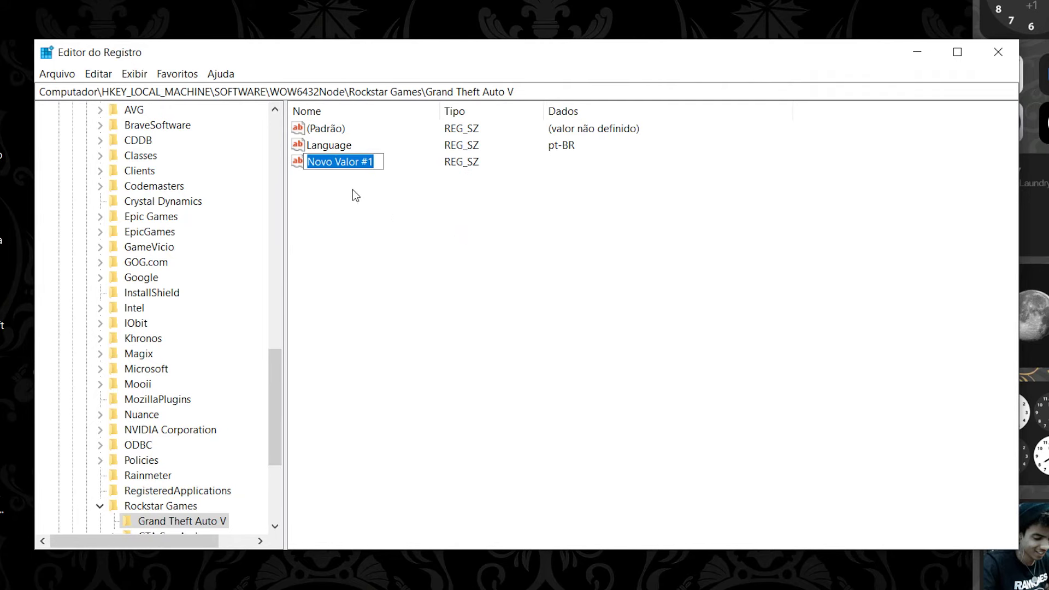
{"action": "type", "text": "L"}
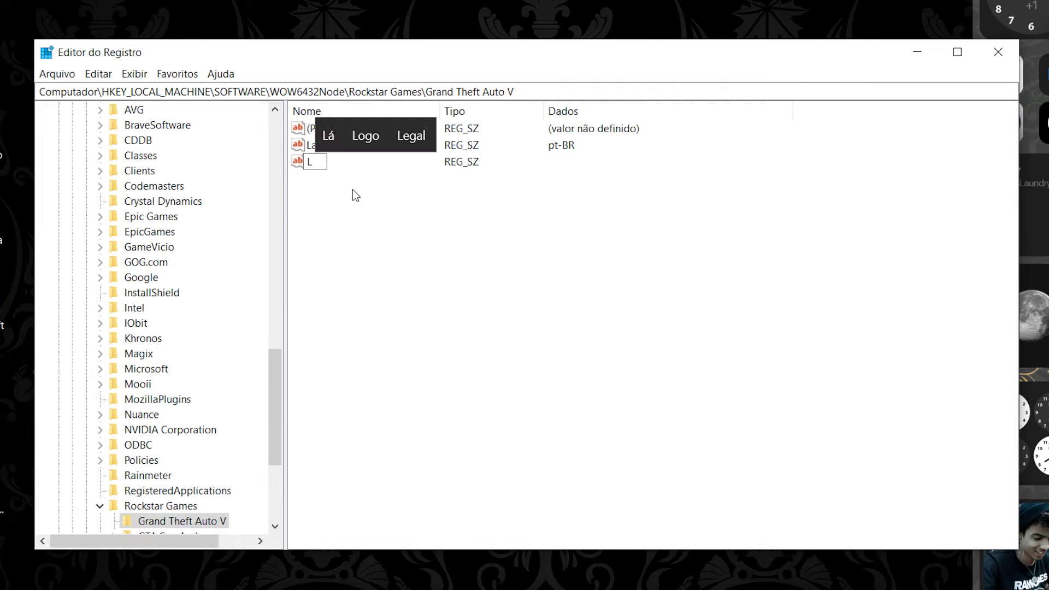
{"action": "type", "text": "anguage"}
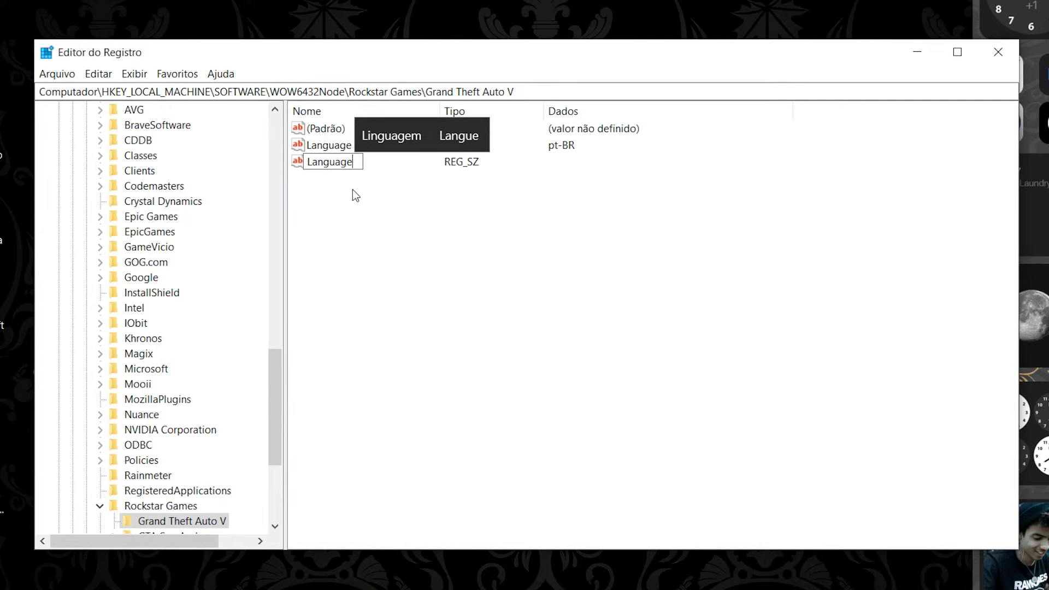
{"action": "left_click", "coordinate": [427, 243]}
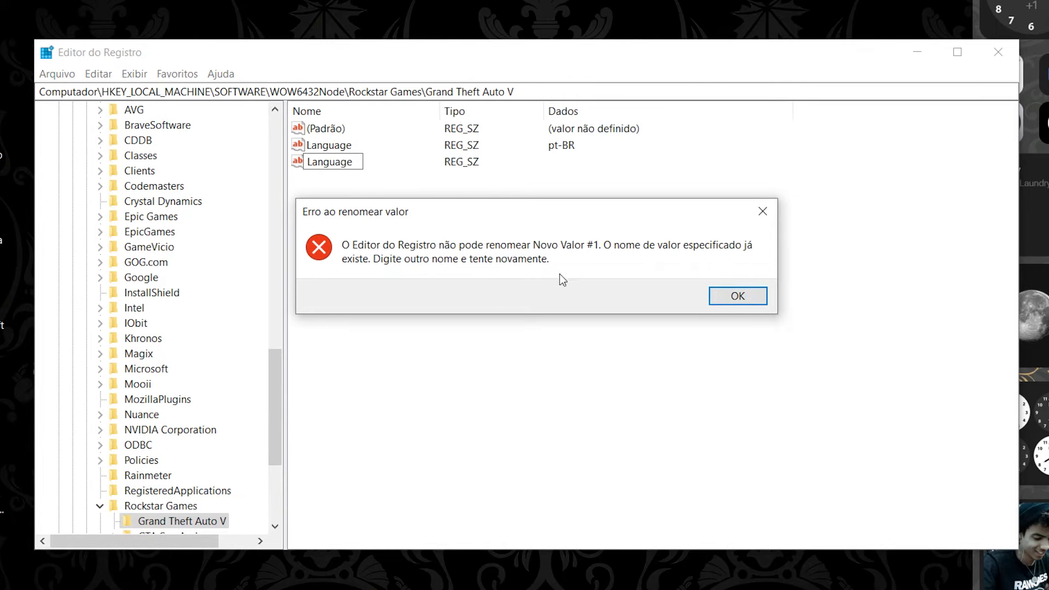
{"action": "left_click", "coordinate": [712, 295]}
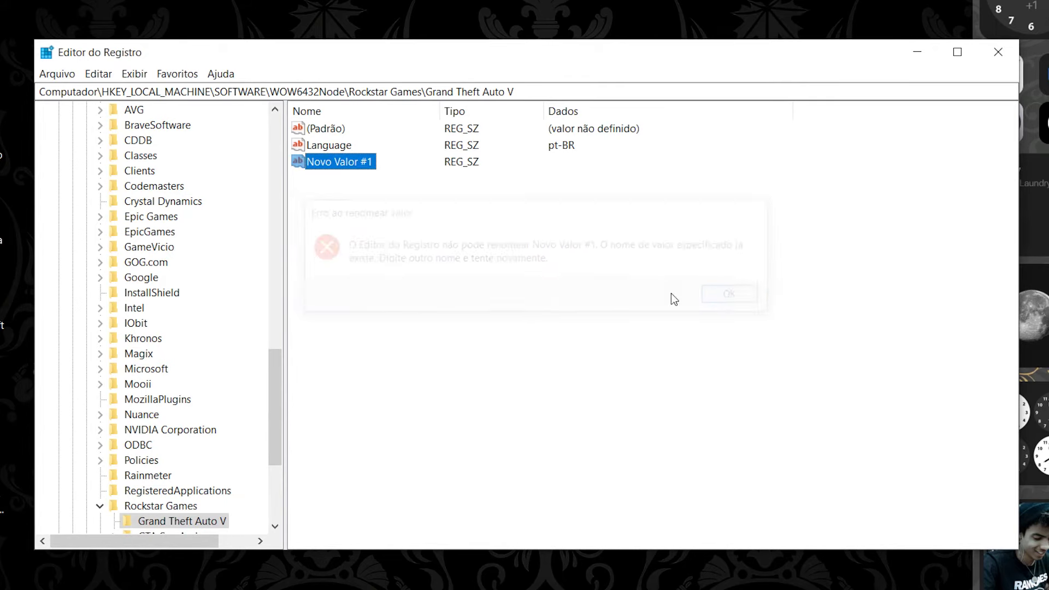
Delete the extra string value Novo Valor #1 from the Grand Theft Auto V key
{"action": "right_click", "coordinate": [371, 167]}
{"action": "left_click", "coordinate": [400, 213]}
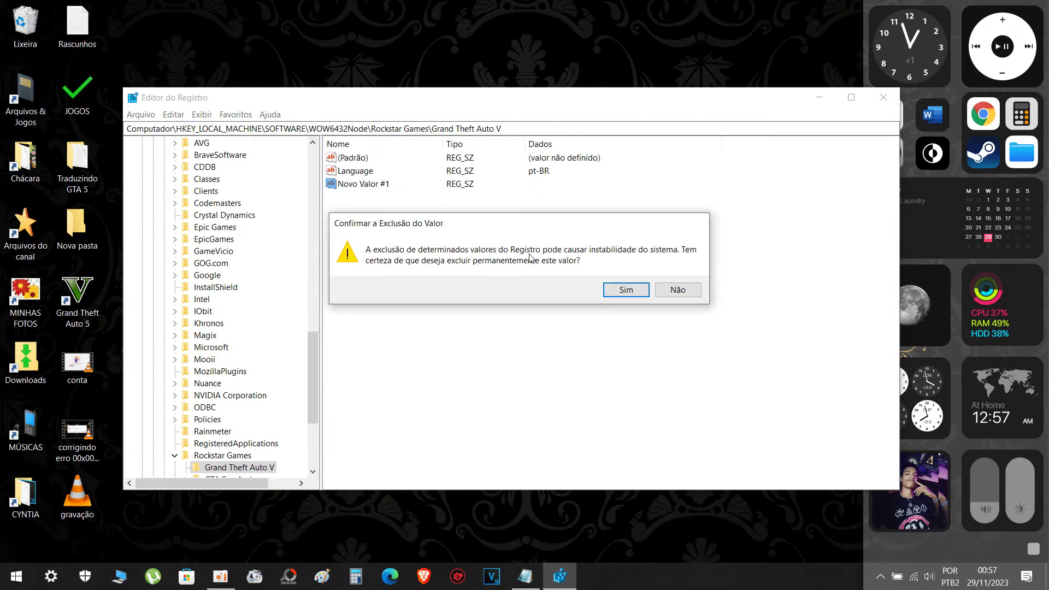
{"action": "key", "text": "Return"}
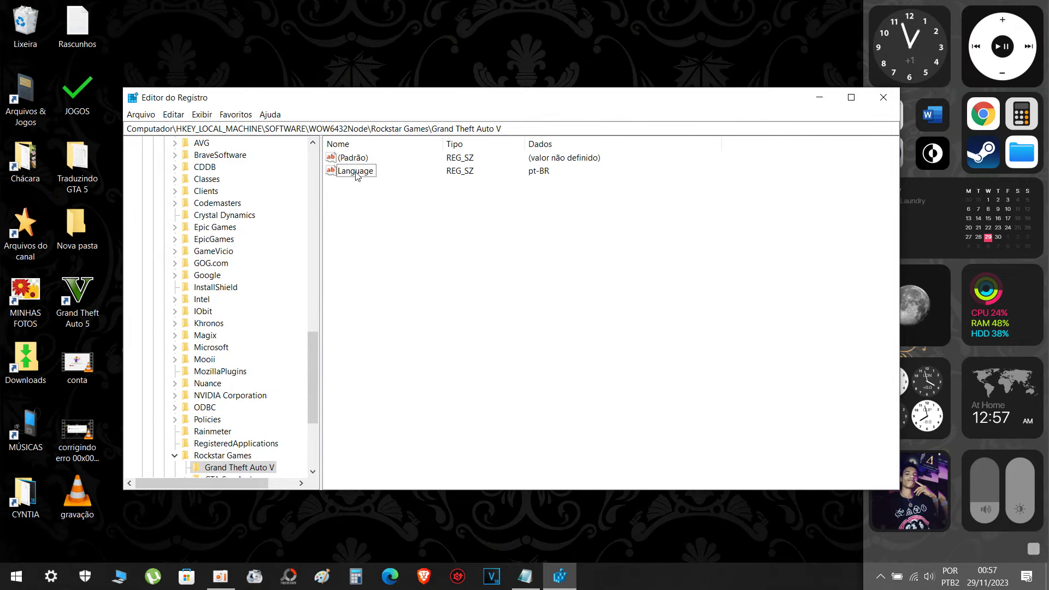
Set the data of the Language string value to pt-BR in the Grand Theft Auto V key and close the Registry Editor
{"action": "double_click", "coordinate": [356, 171]}
{"action": "left_click", "coordinate": [201, 224]}
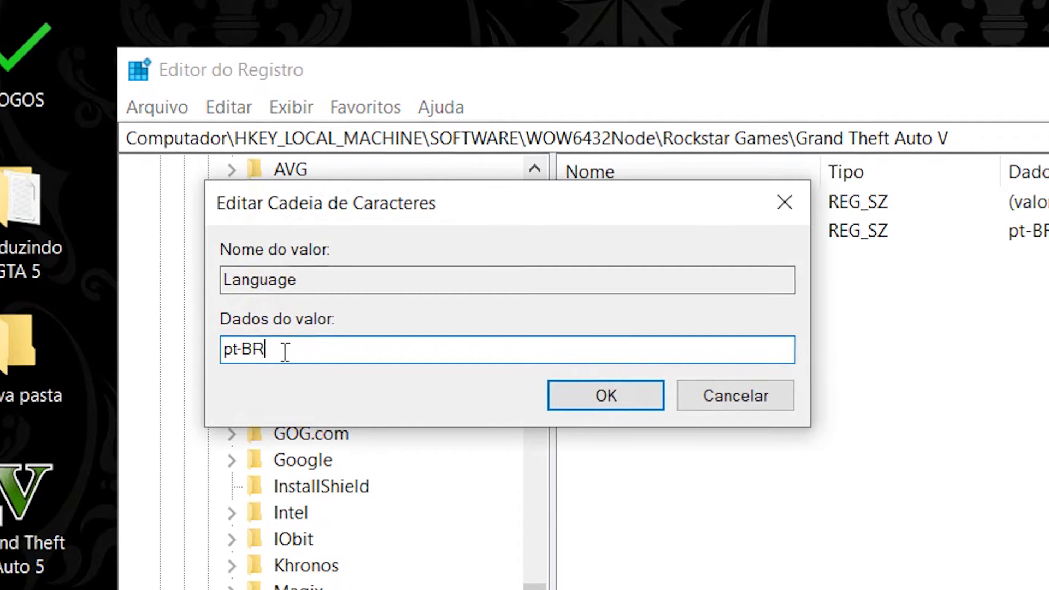
{"action": "left_click_drag", "start_coordinate": [199, 226], "coordinate": [169, 225]}
{"action": "type", "text": "pr"}
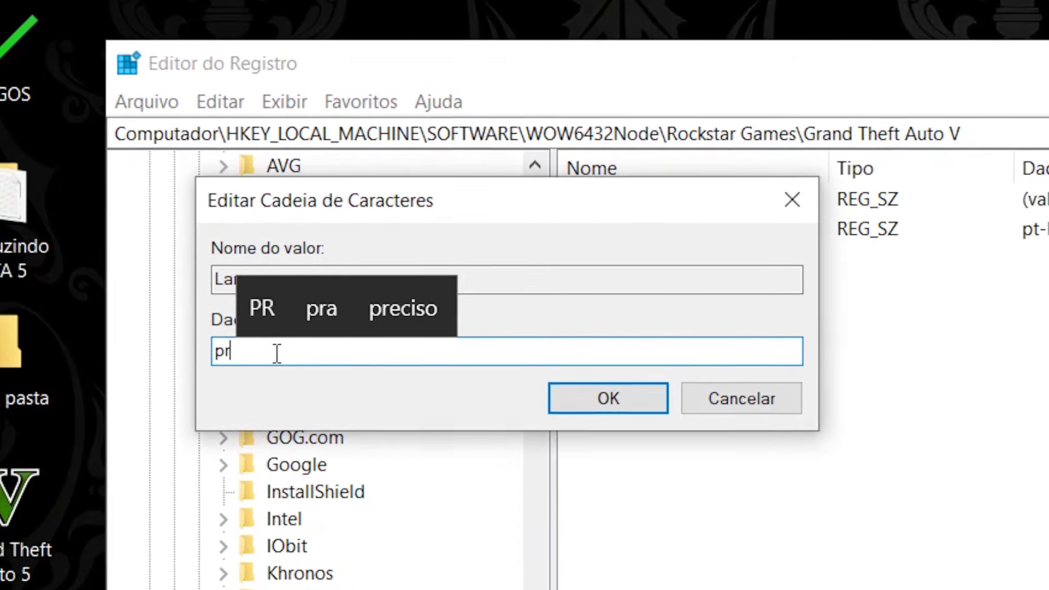
{"action": "key", "text": "BackSpace"}
{"action": "type", "text": "t-BR"}
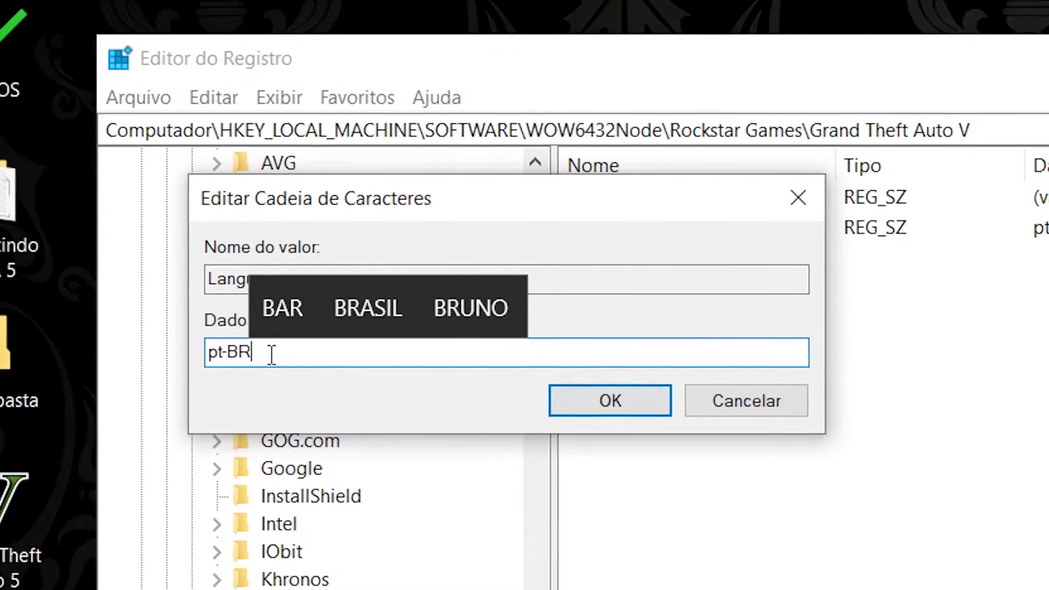
{"action": "left_click", "coordinate": [595, 402]}
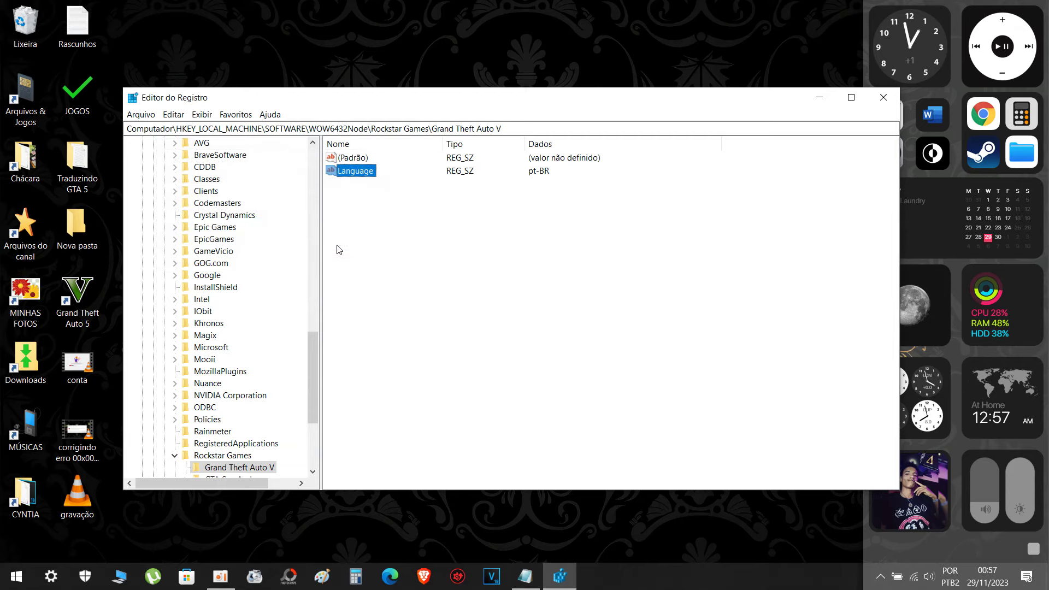
{"action": "left_click", "coordinate": [459, 249]}
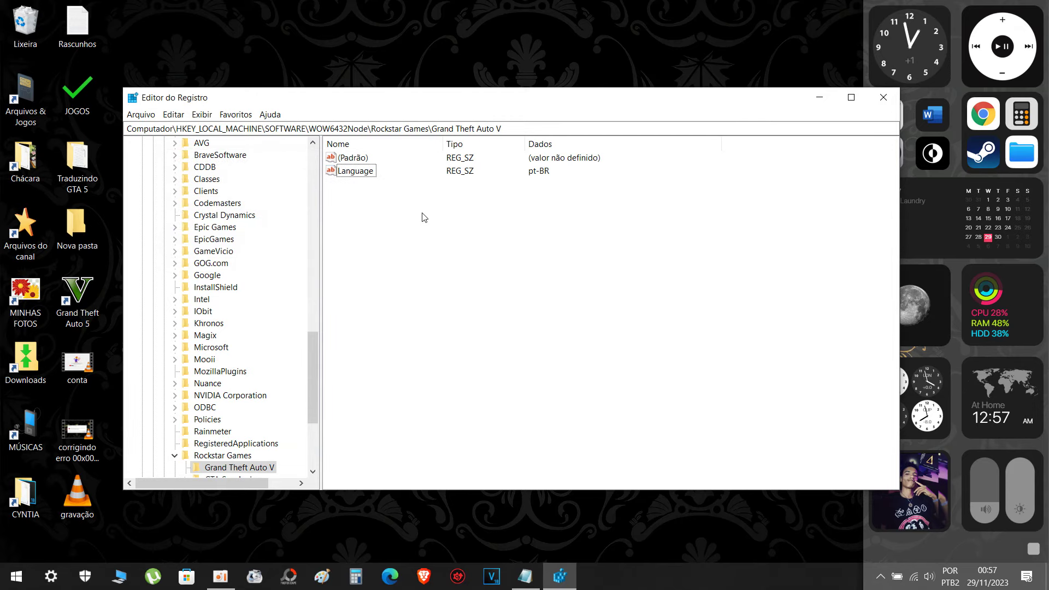
{"action": "left_click", "coordinate": [882, 101]}
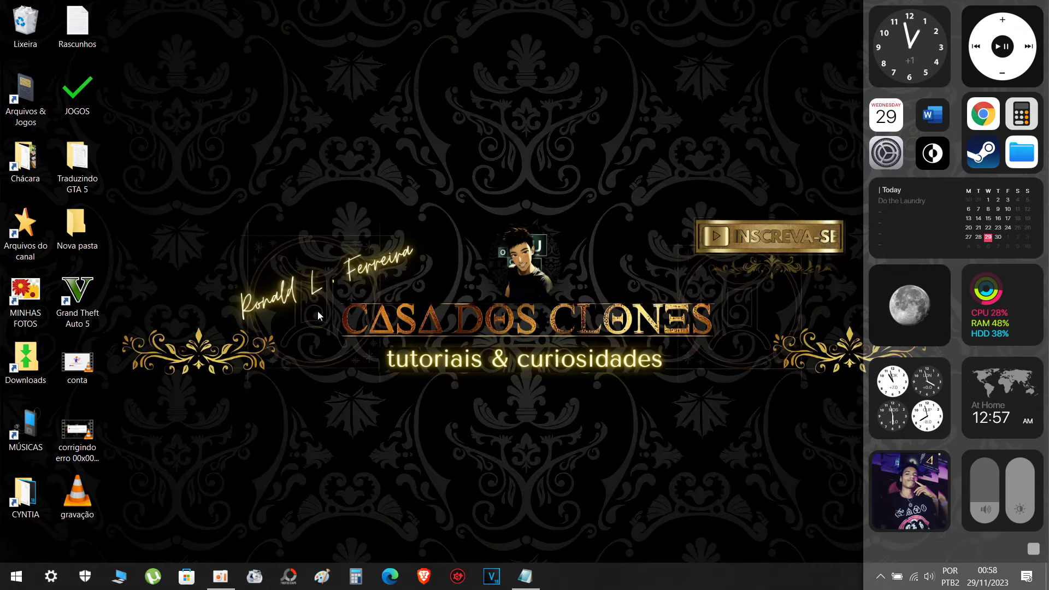
Launch Grand Theft Auto V from the desktop to check the language of its game menus, and quit the game to Windows
{"action": "double_click", "coordinate": [76, 301]}
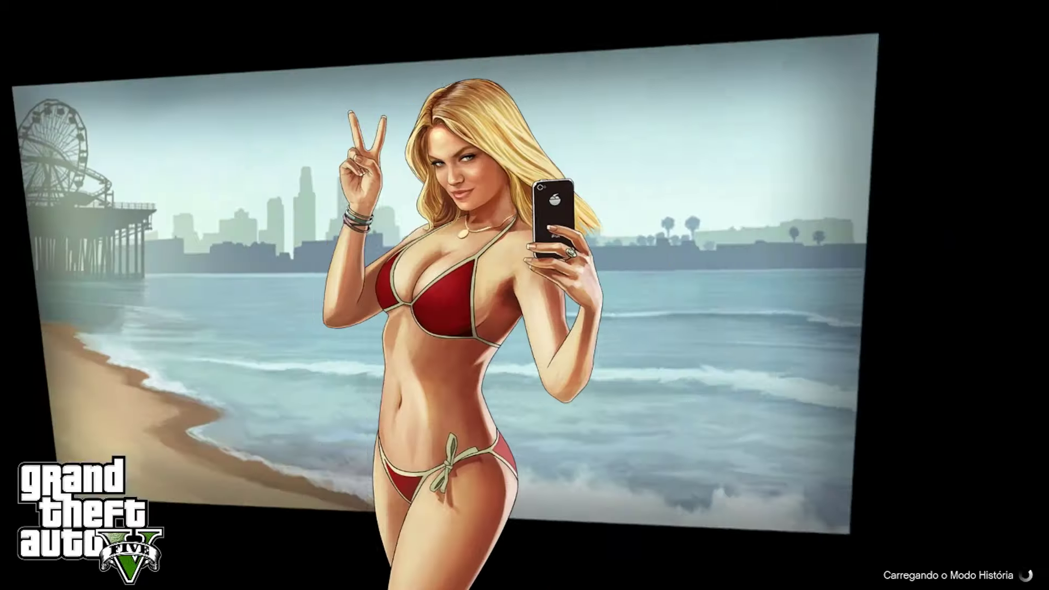
{"action": "key", "text": "Escape"}
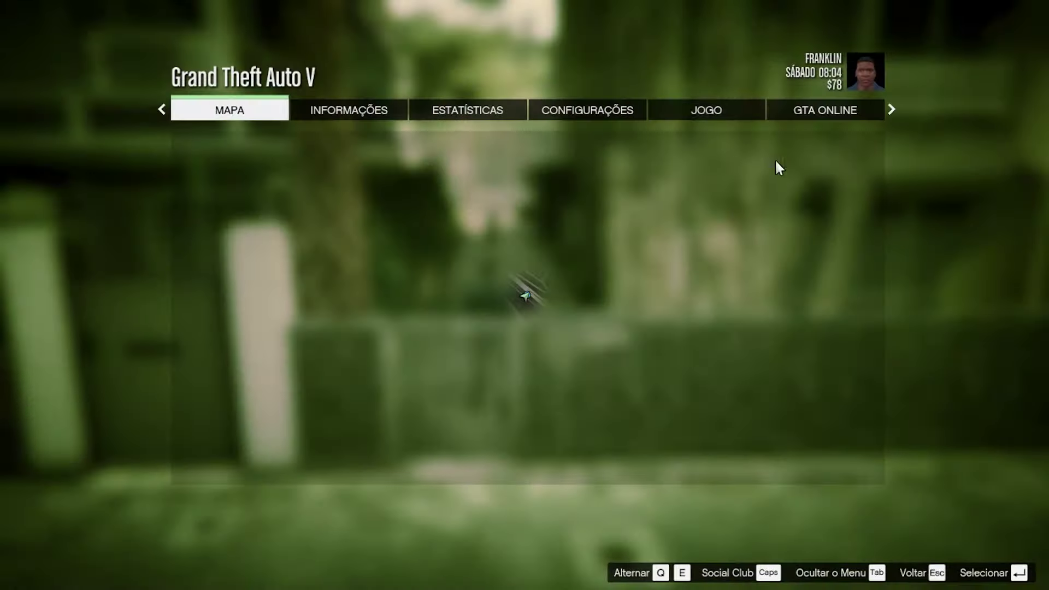
{"action": "left_click", "coordinate": [726, 118]}
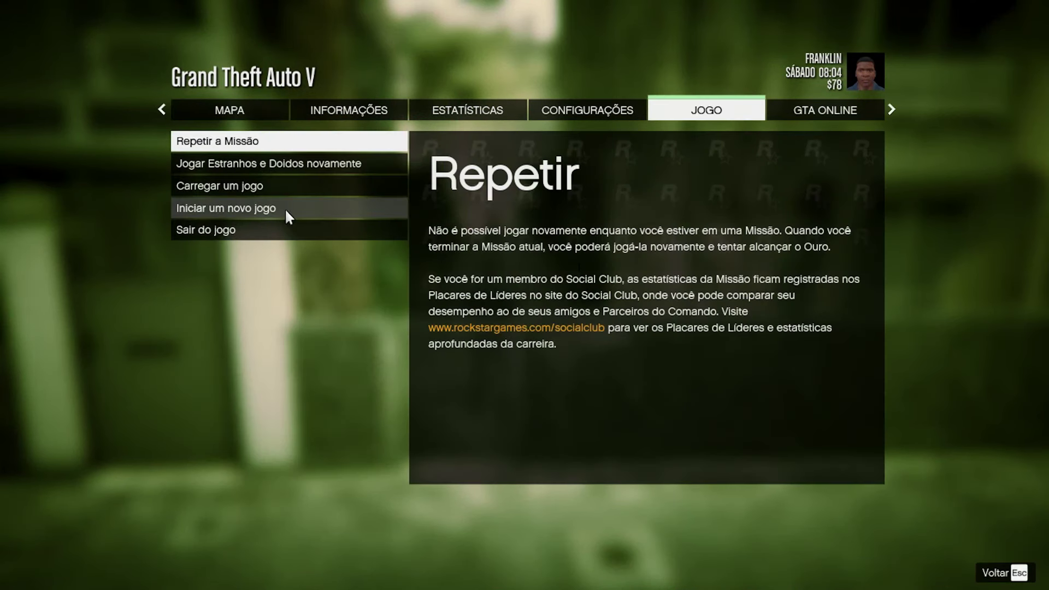
{"action": "left_click", "coordinate": [288, 233]}
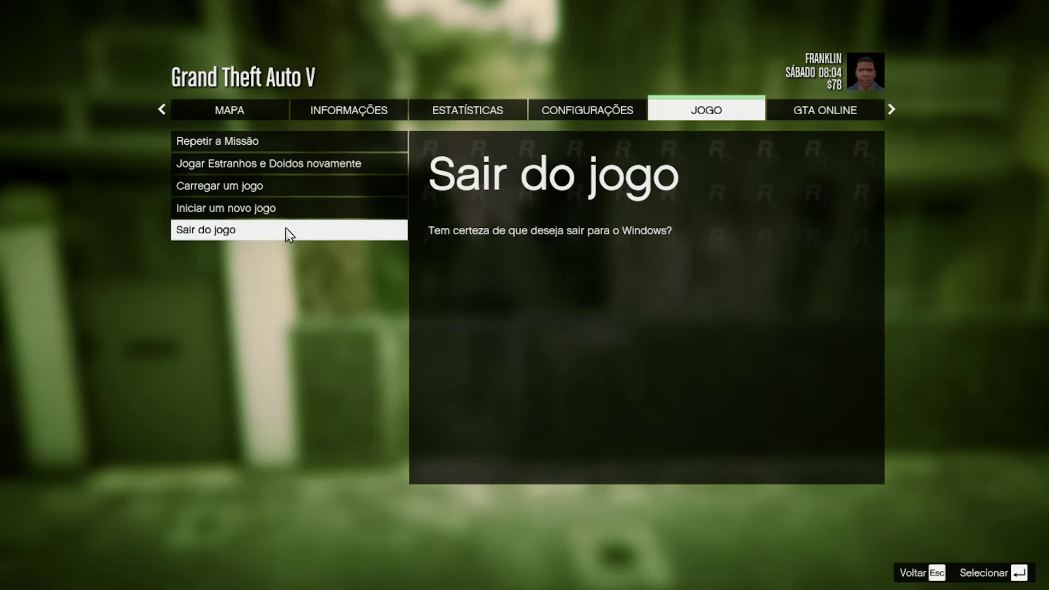
{"action": "left_click", "coordinate": [259, 236]}
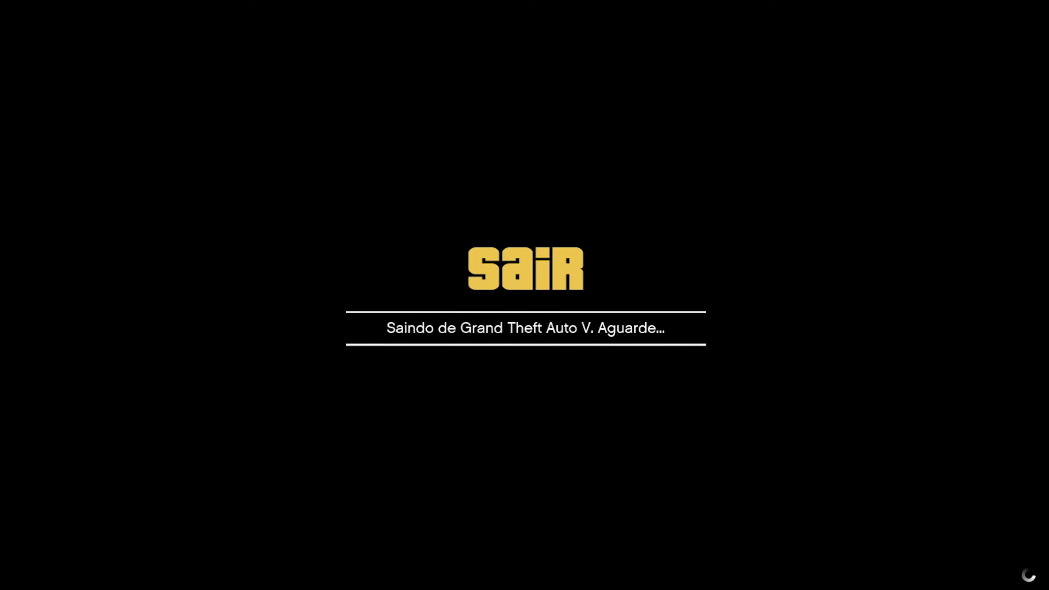